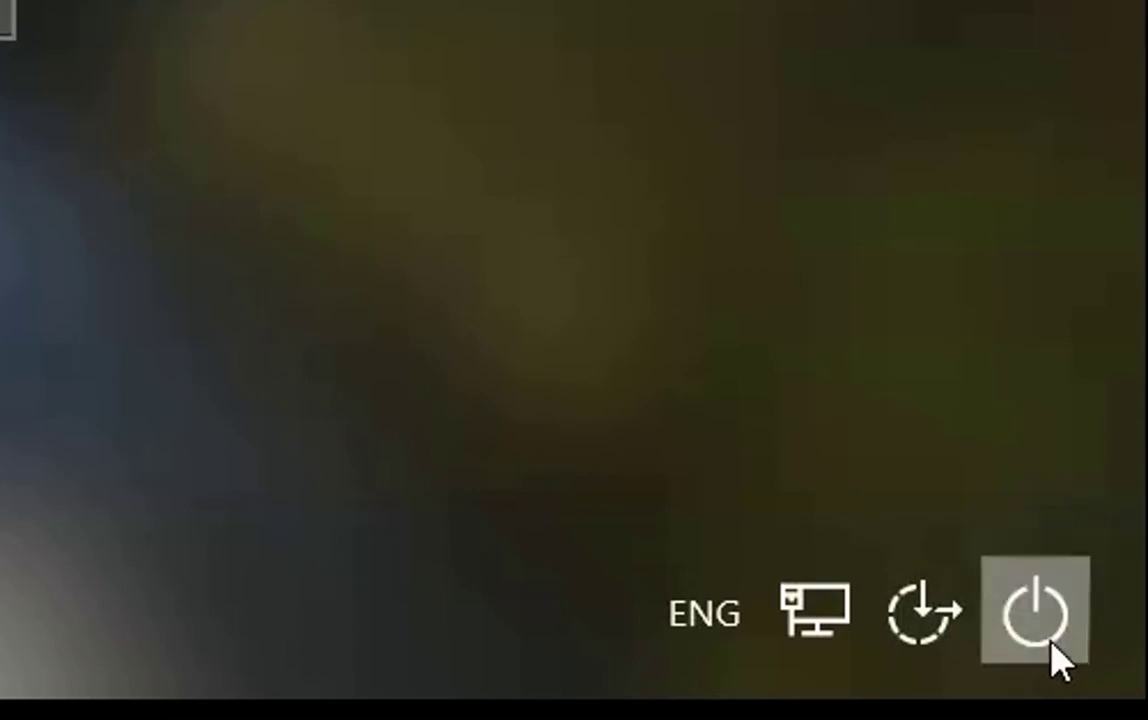
Restart the PC from the sign-in screen into the recovery environment, accepting the possible loss of unsaved work.
click(1051, 646)
click(993, 510)
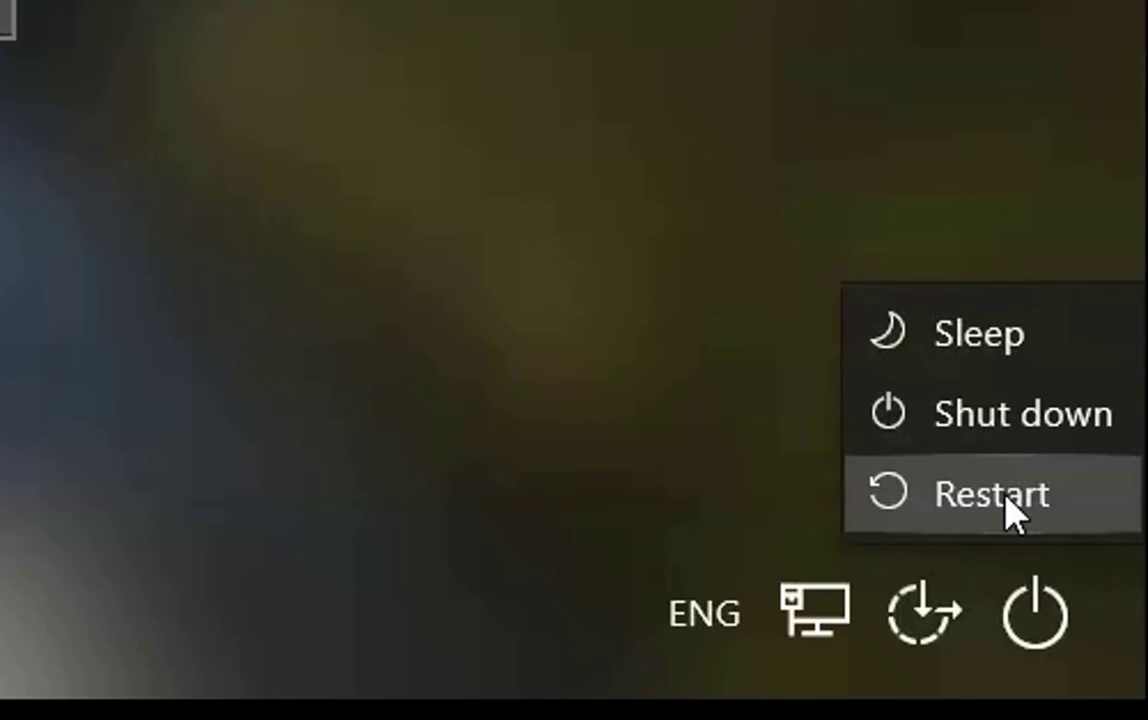
mouse_move(1005, 498)
mouse_down()
mouse_move(815, 520)
mouse_move(646, 520)
mouse_move(1015, 512)
mouse_move(1010, 503)
mouse_up()
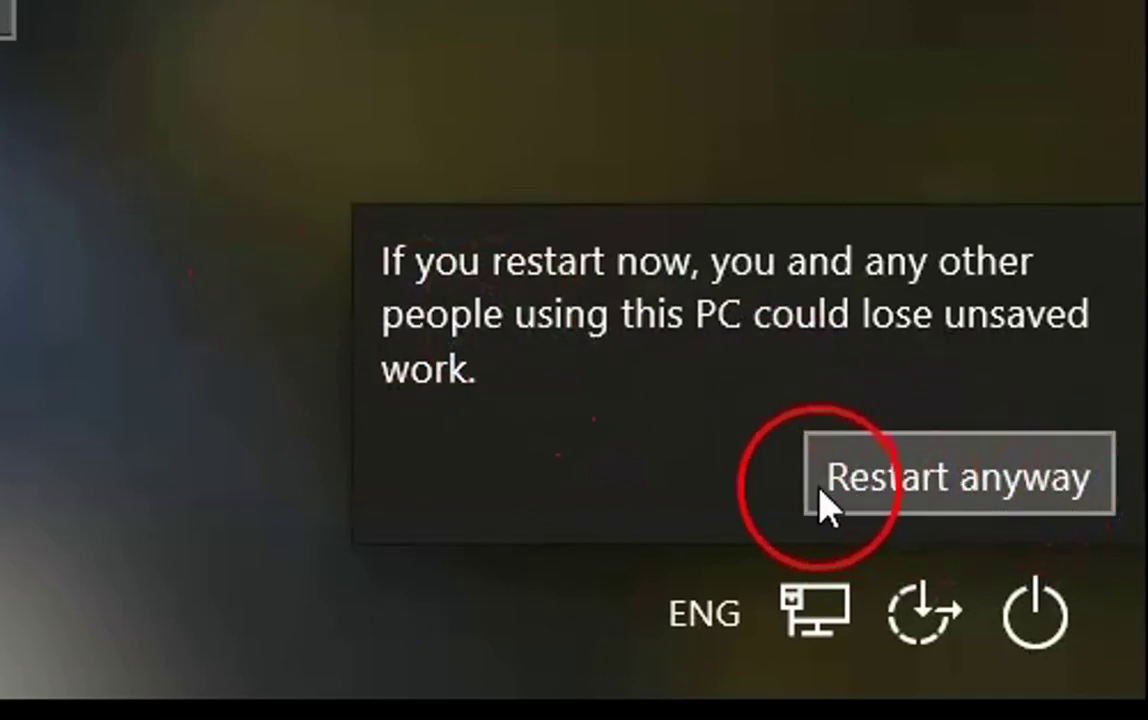
click(985, 490)
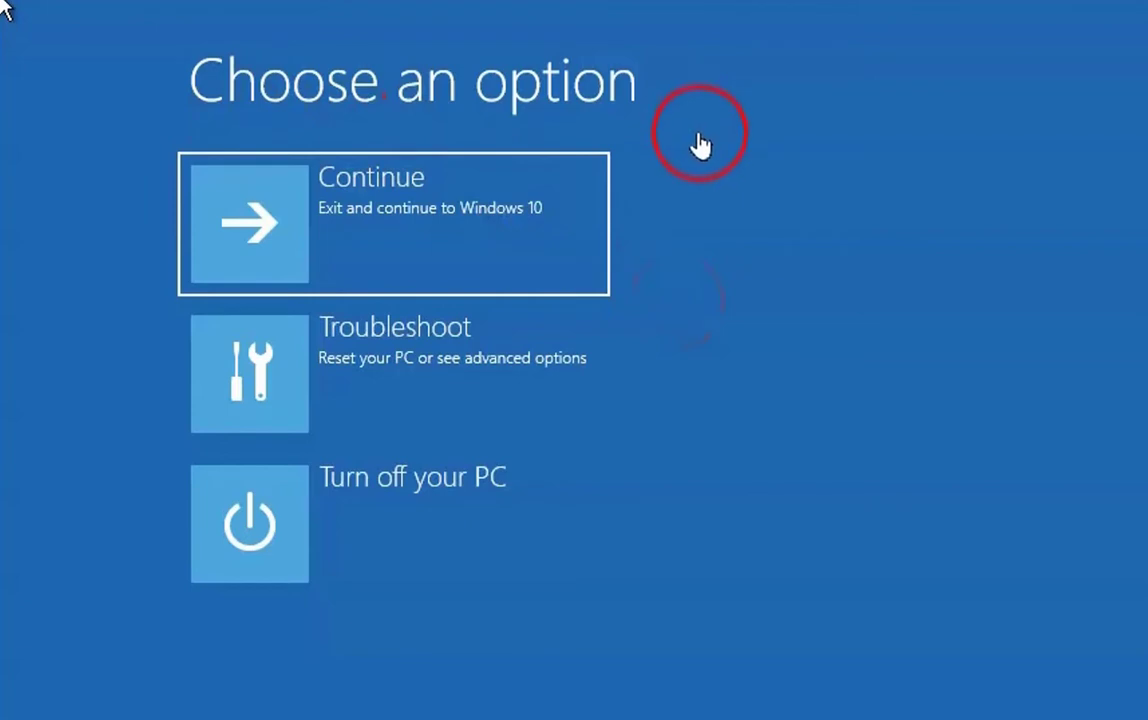
Examine the repair tools under the advanced troubleshooting options, and return to the Choose an option screen.
click(456, 372)
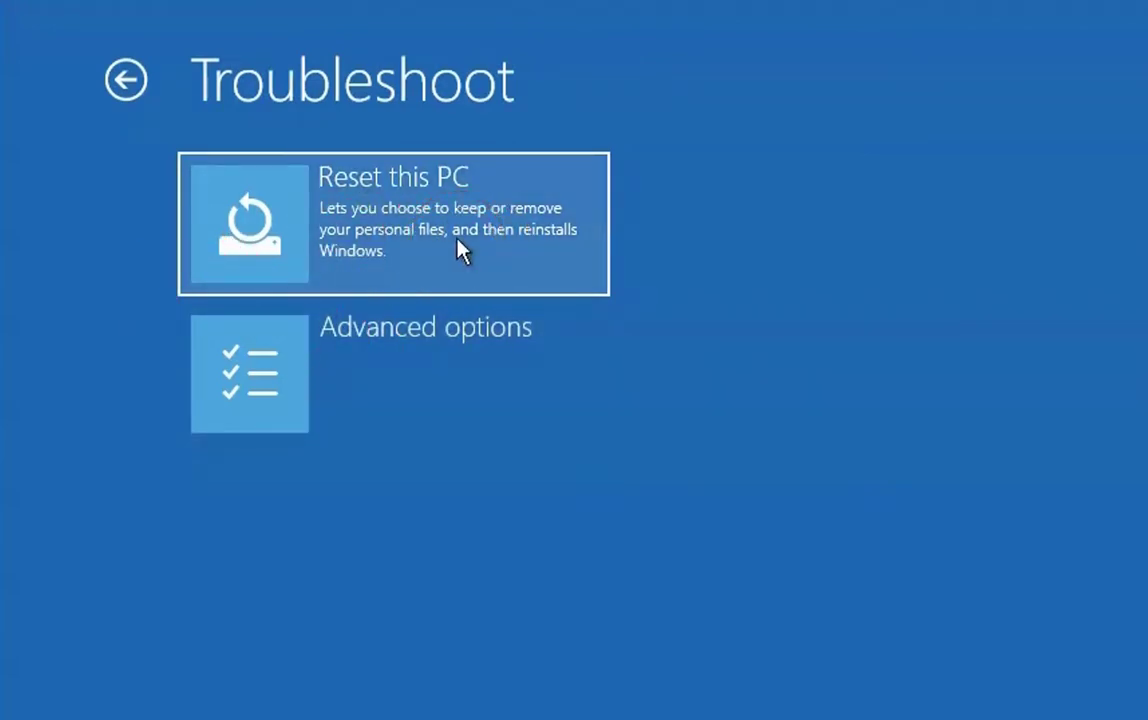
click(462, 390)
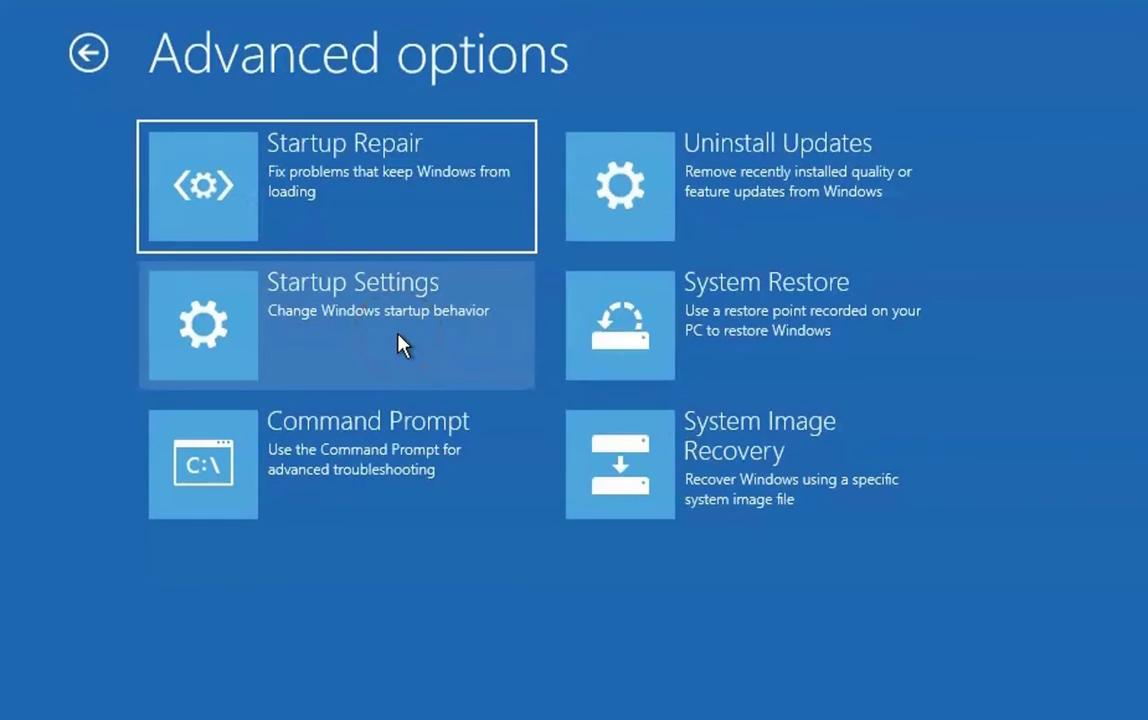
click(172, 228)
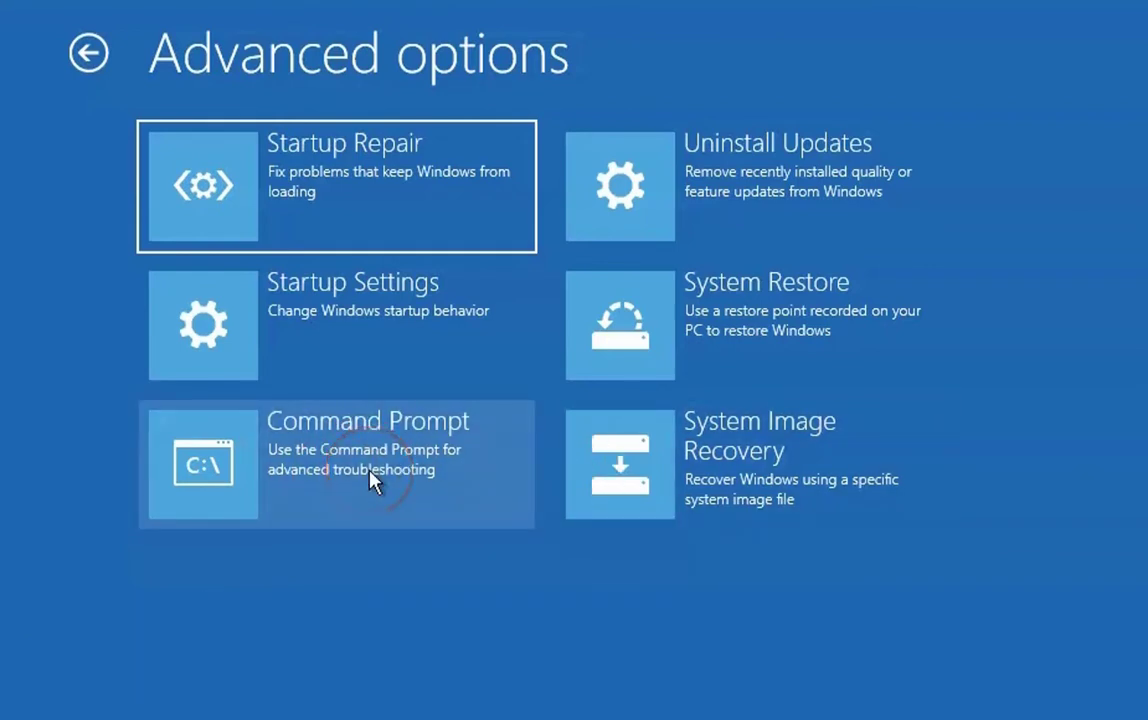
click(757, 322)
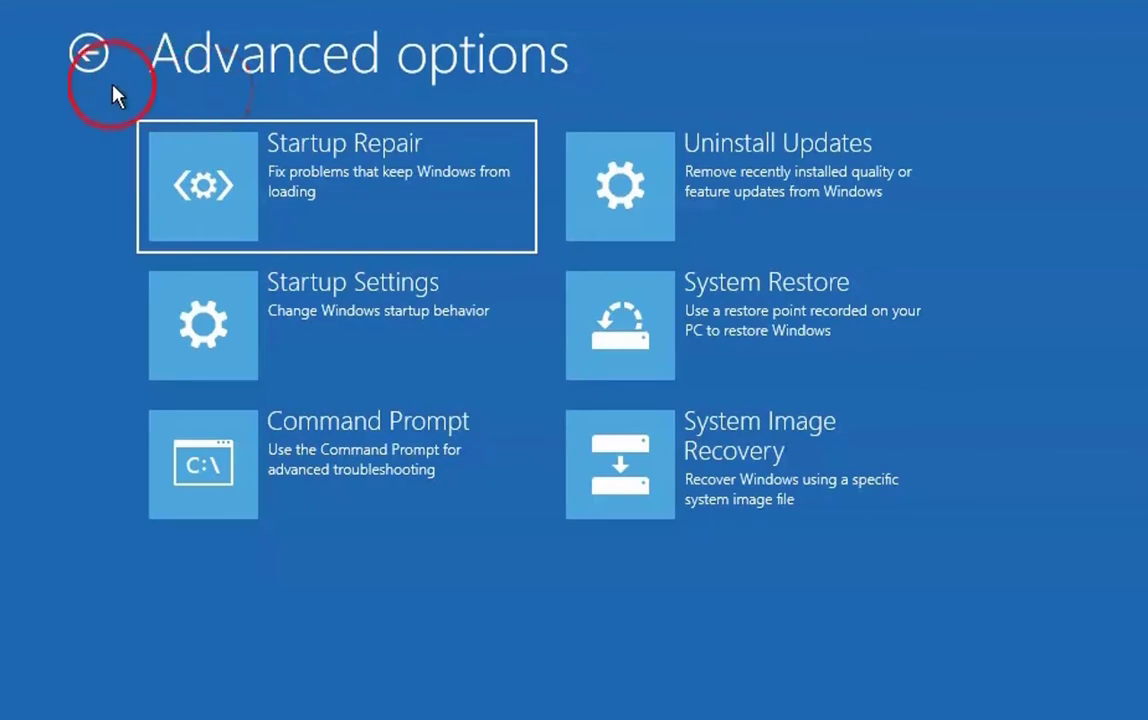
click(88, 58)
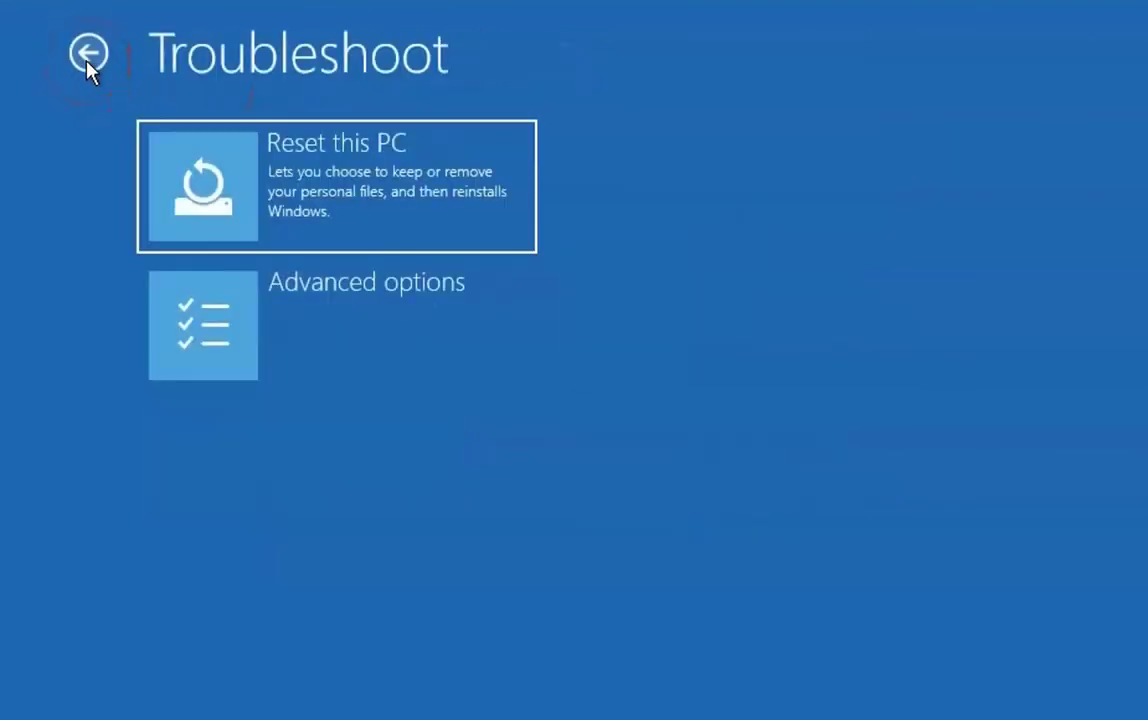
click(88, 58)
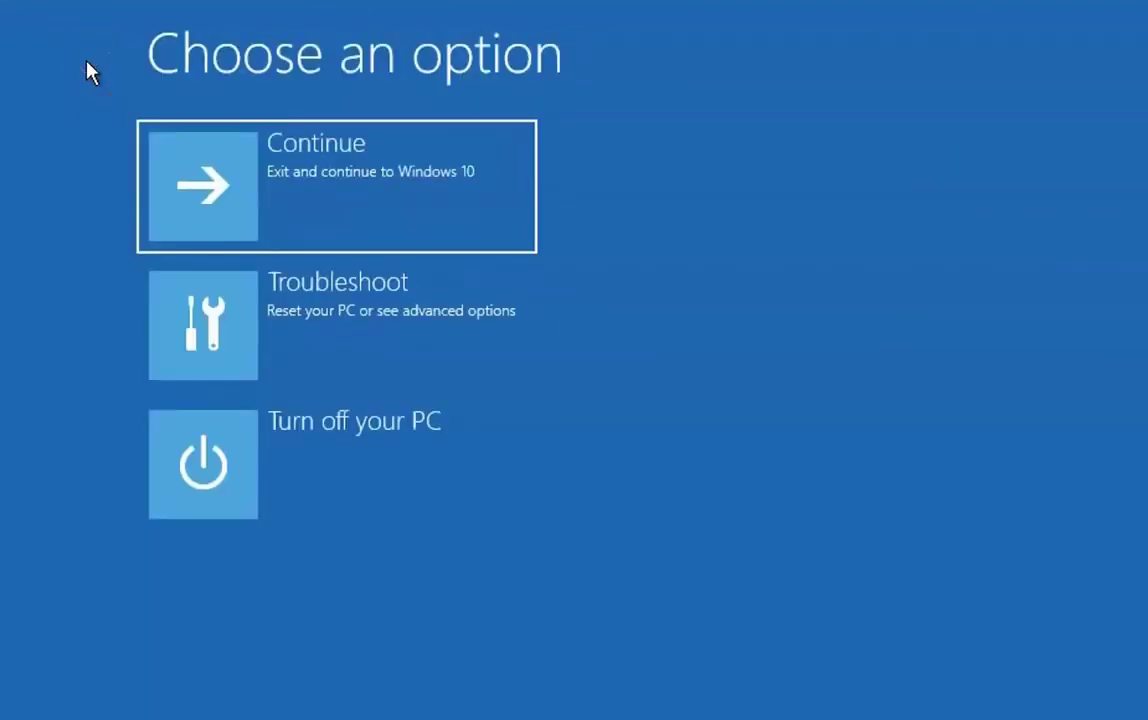
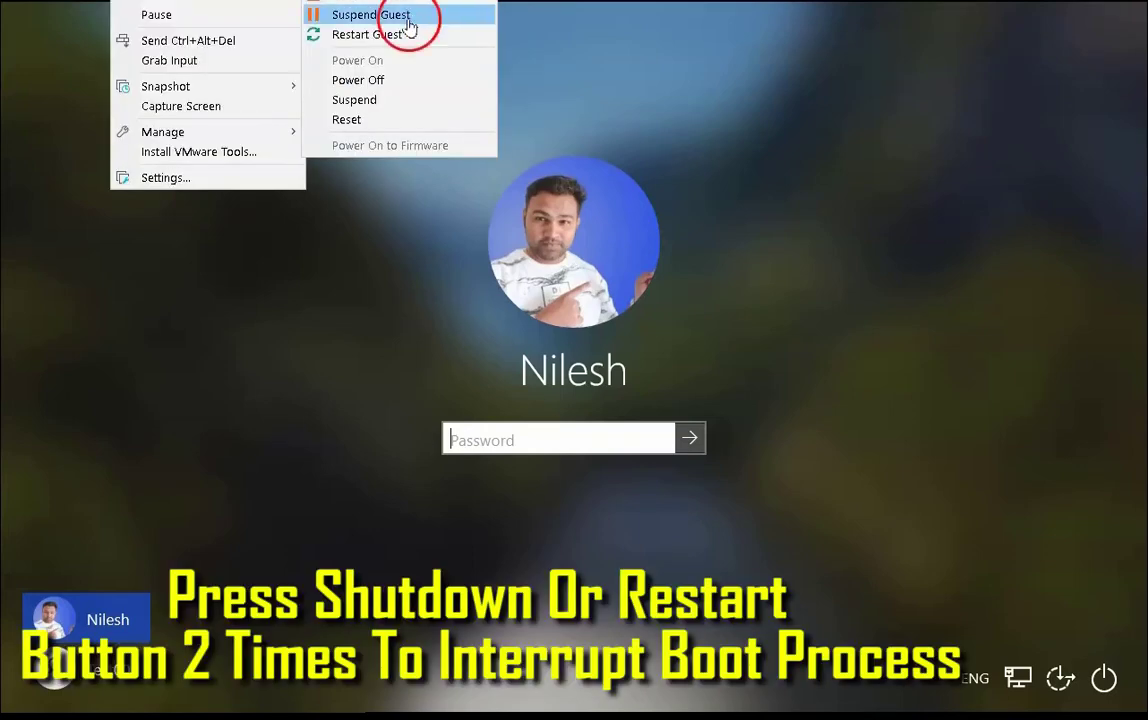
Reset the Windows 10 Template virtual machine from the Windows sign-in screen.
click(384, 119)
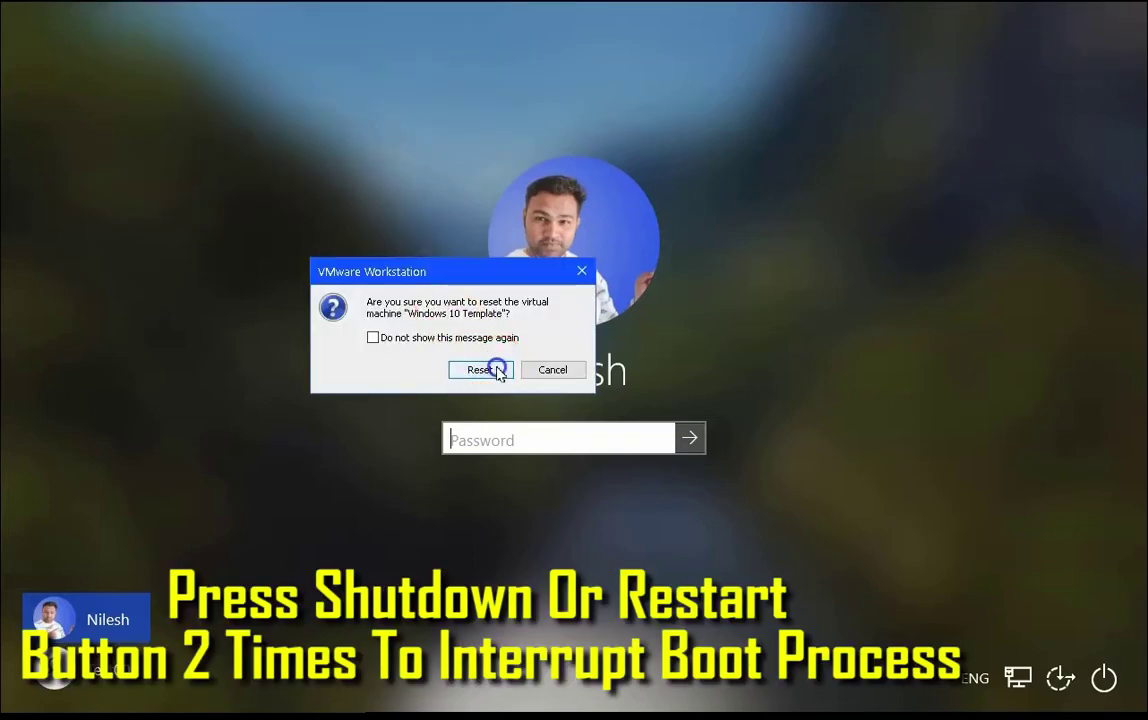
click(497, 371)
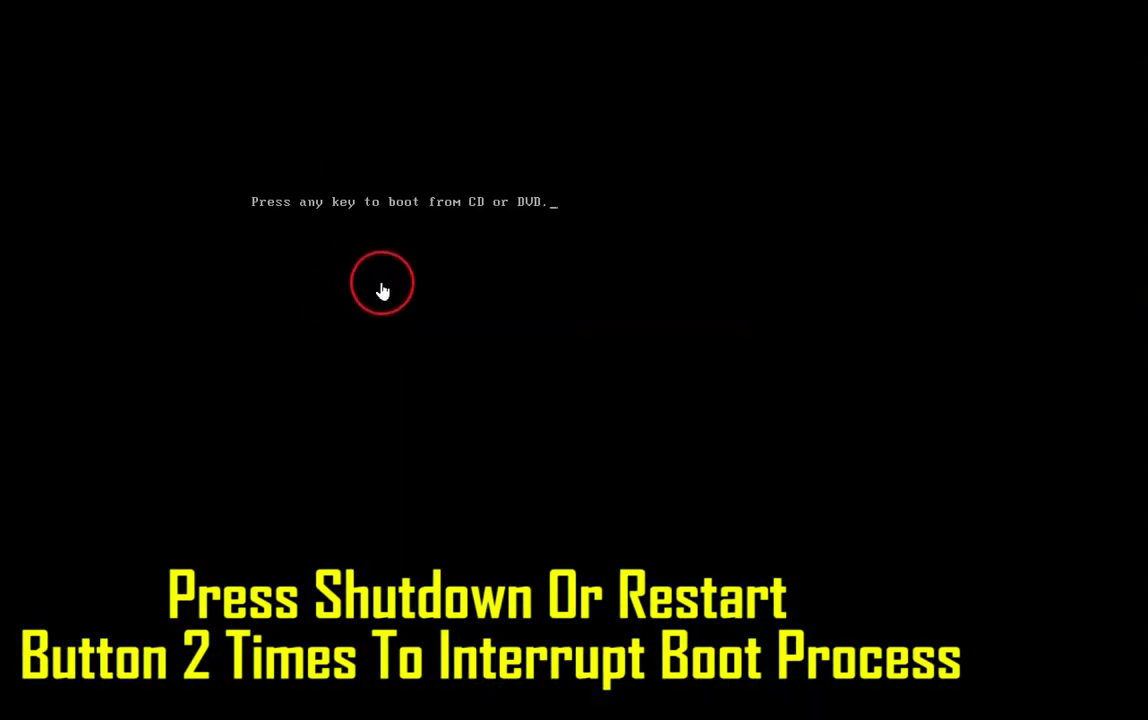
click(622, 285)
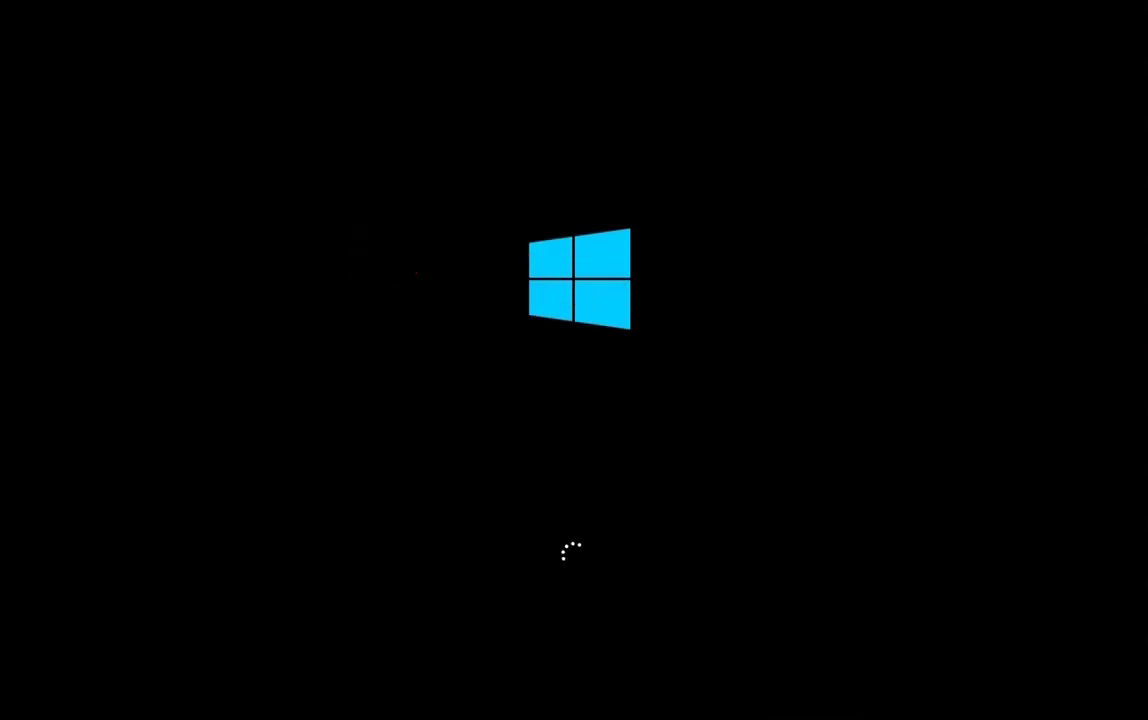
Reset the virtual machine again while Windows is loading to interrupt the boot process.
click(341, 190)
click(170, 0)
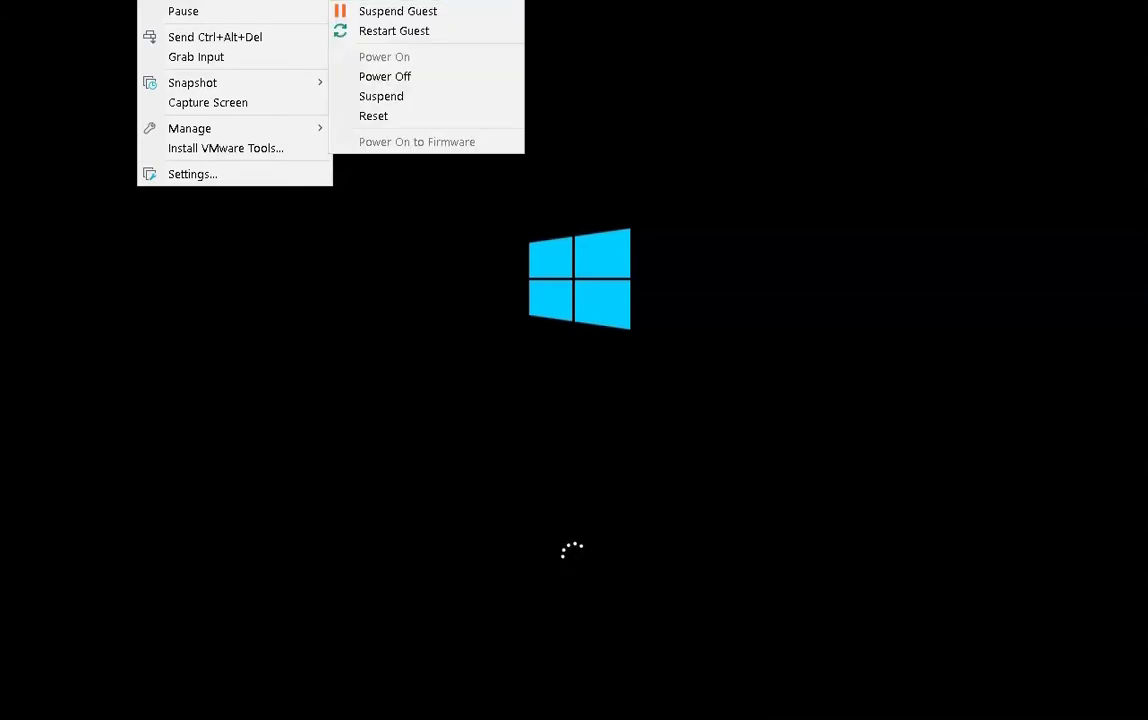
drag(418, 97, 418, 120)
click(418, 120)
click(470, 375)
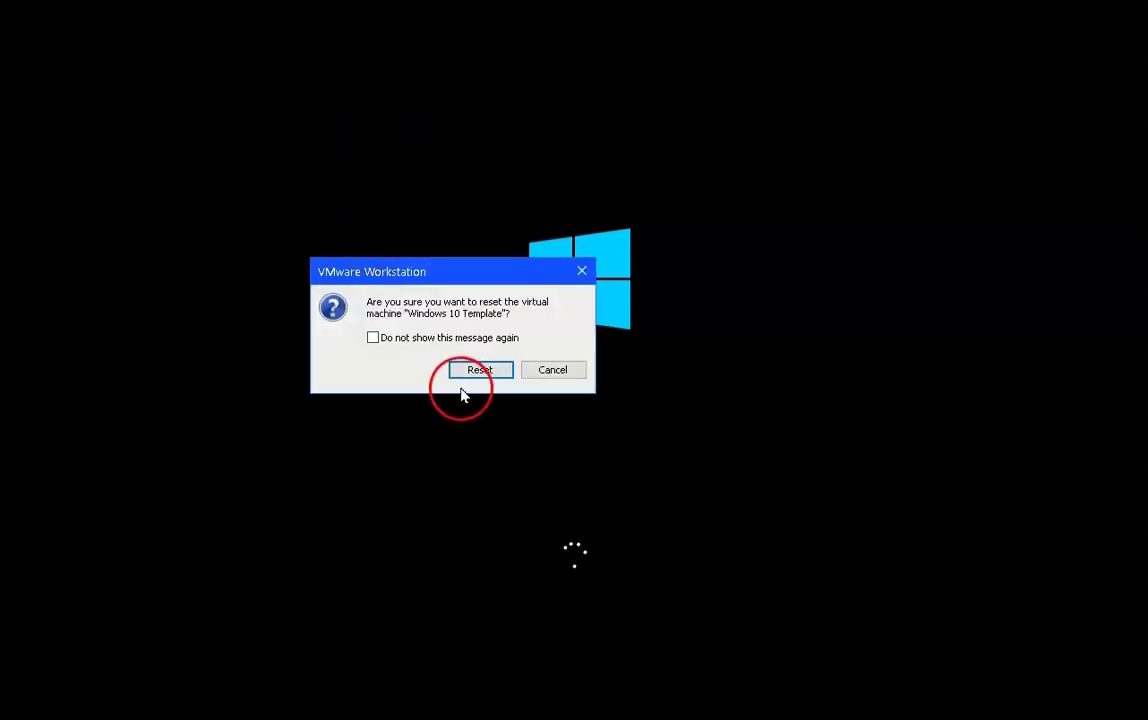
click(564, 373)
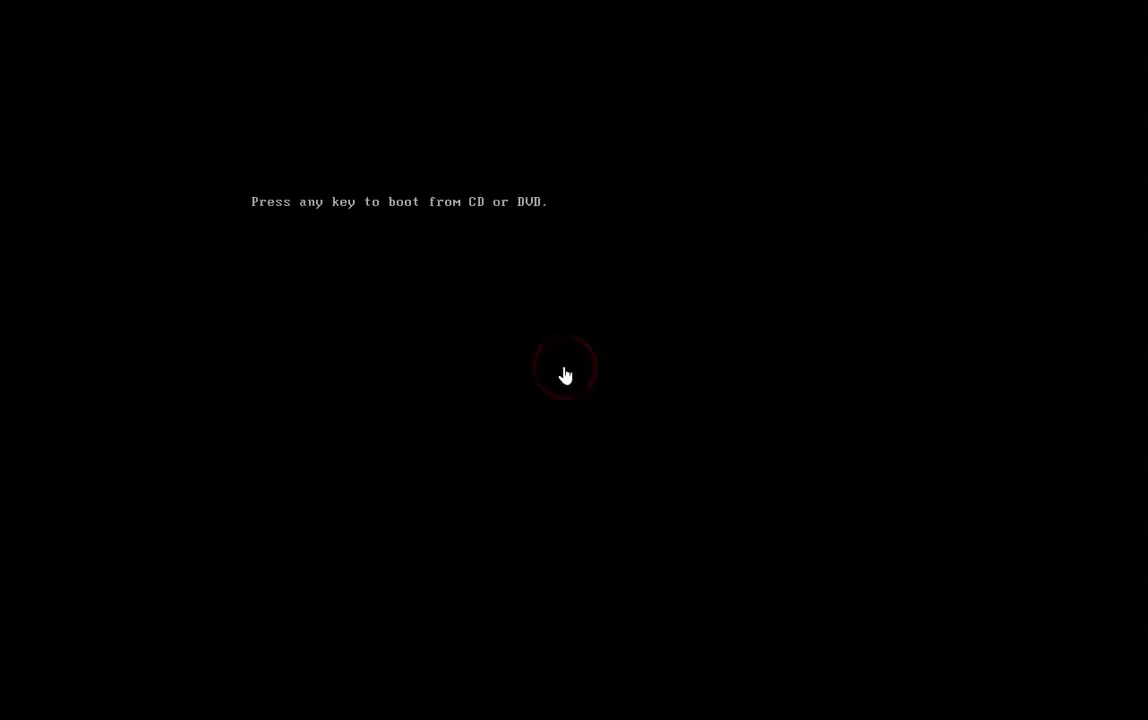
drag(472, 287, 278, 87)
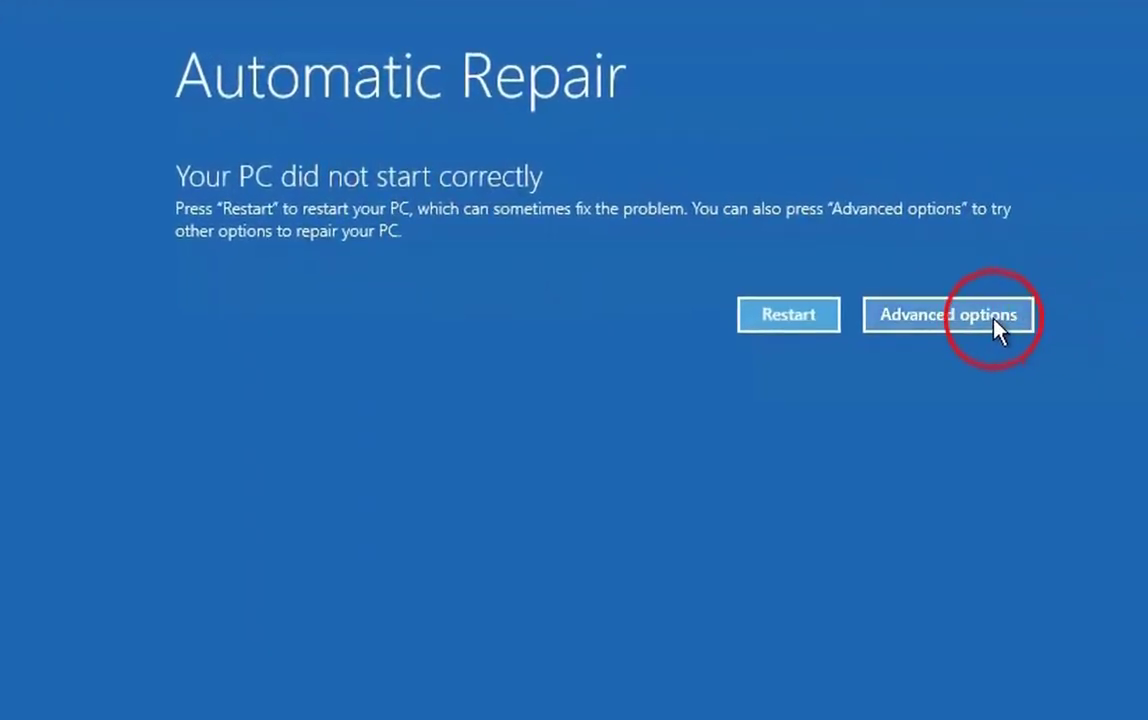
Go from Automatic Repair through the troubleshooting options to Reset this PC, and choose Keep my files.
click(997, 320)
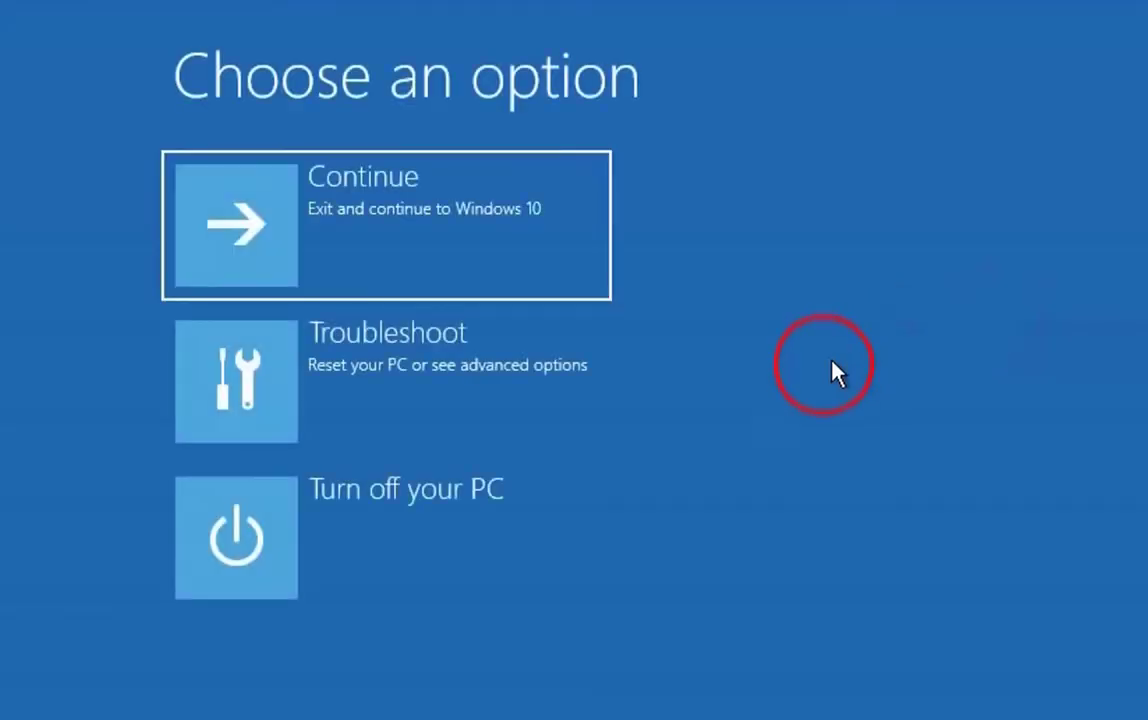
click(438, 390)
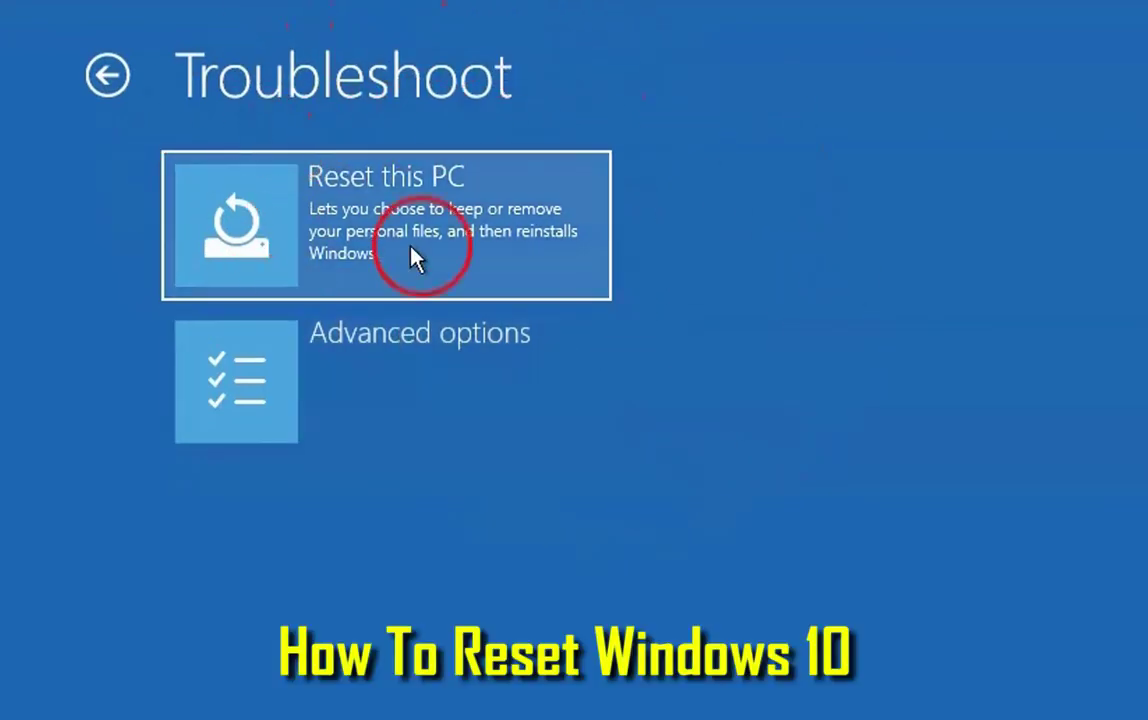
click(410, 246)
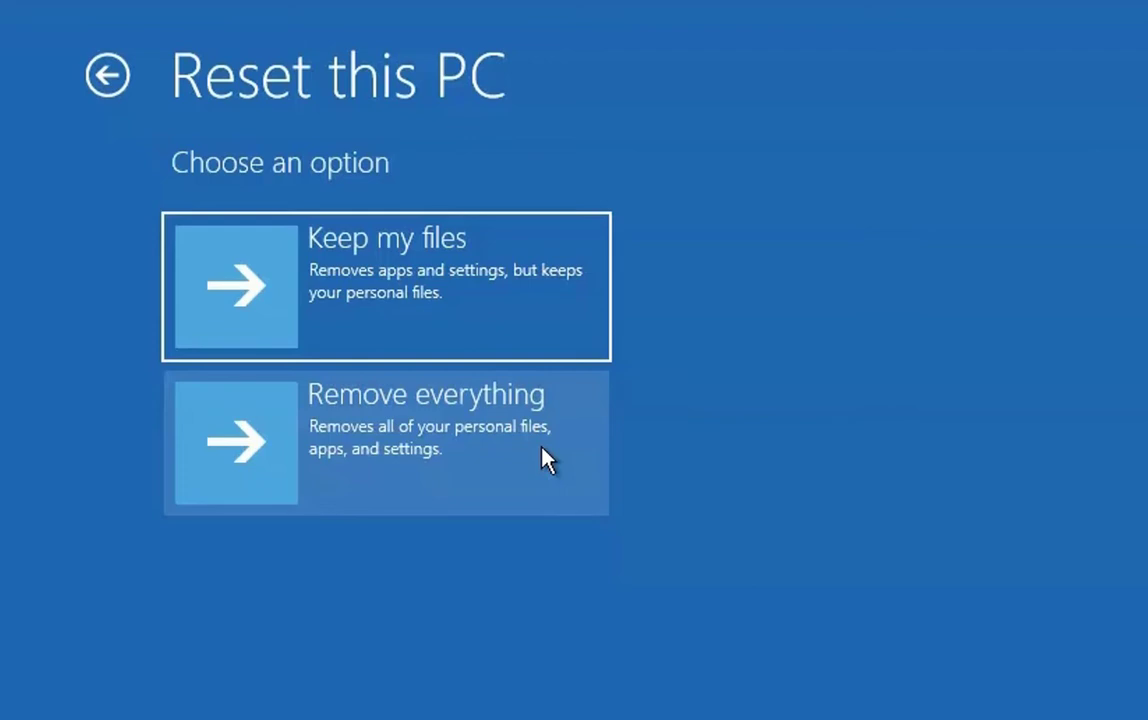
click(410, 282)
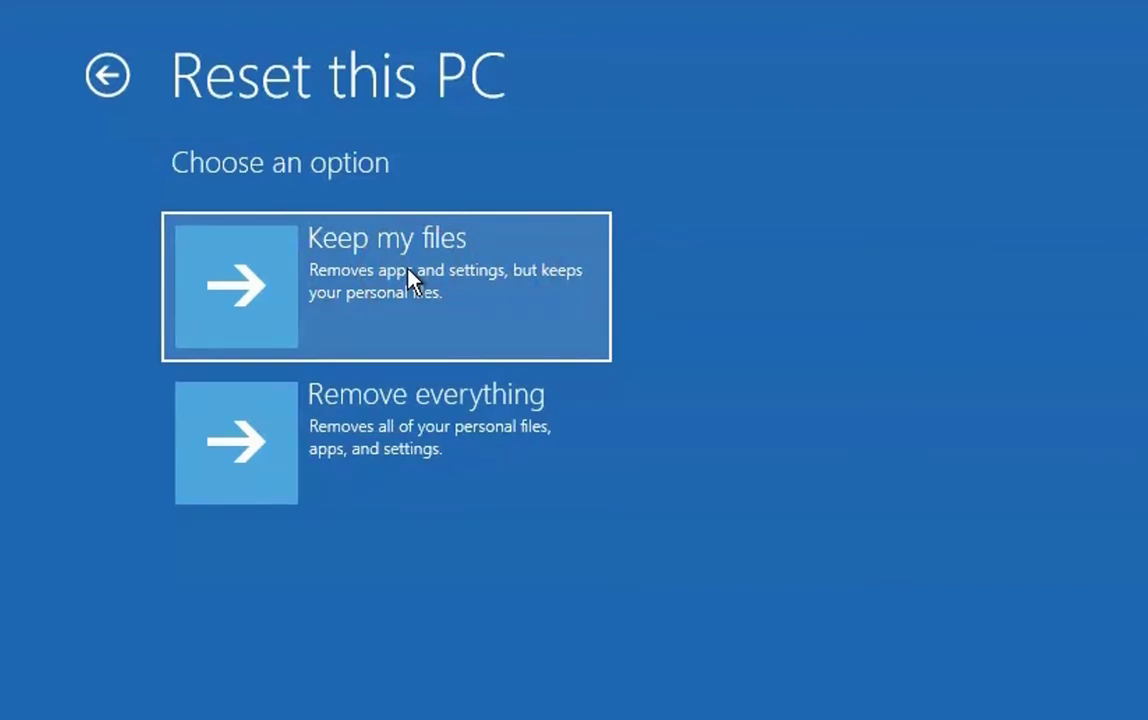
click(410, 282)
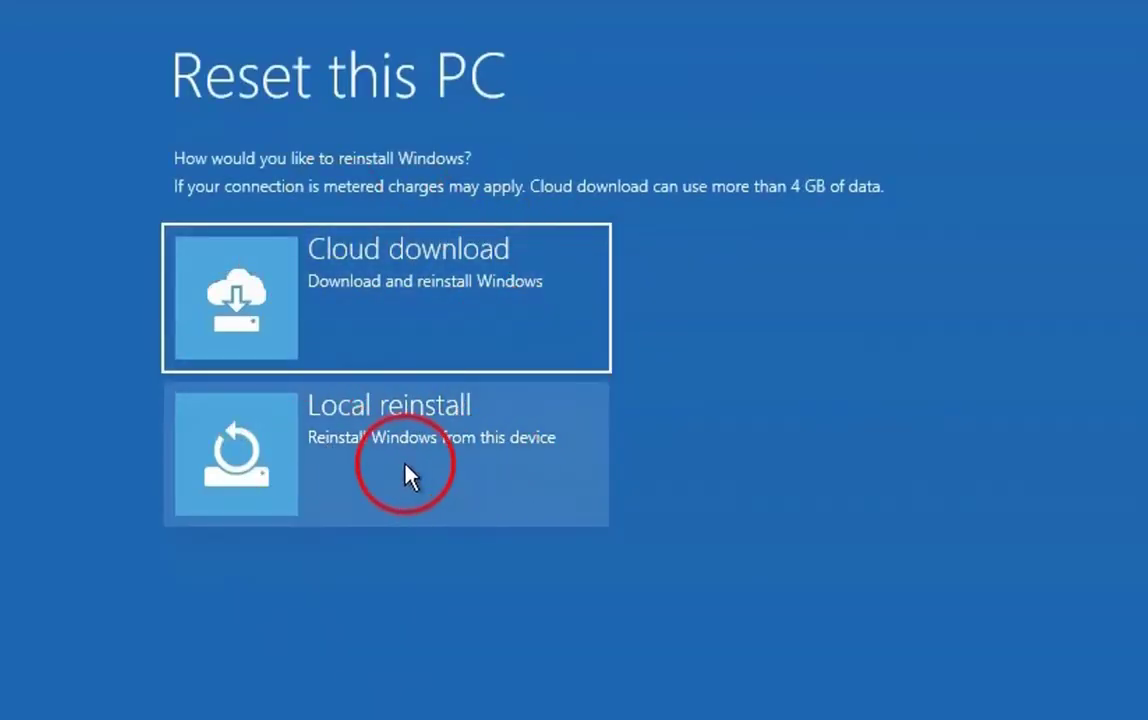
Compare the Cloud download and Local reinstall choices, including the data usage note for Cloud download.
click(652, 302)
drag(668, 385, 410, 465)
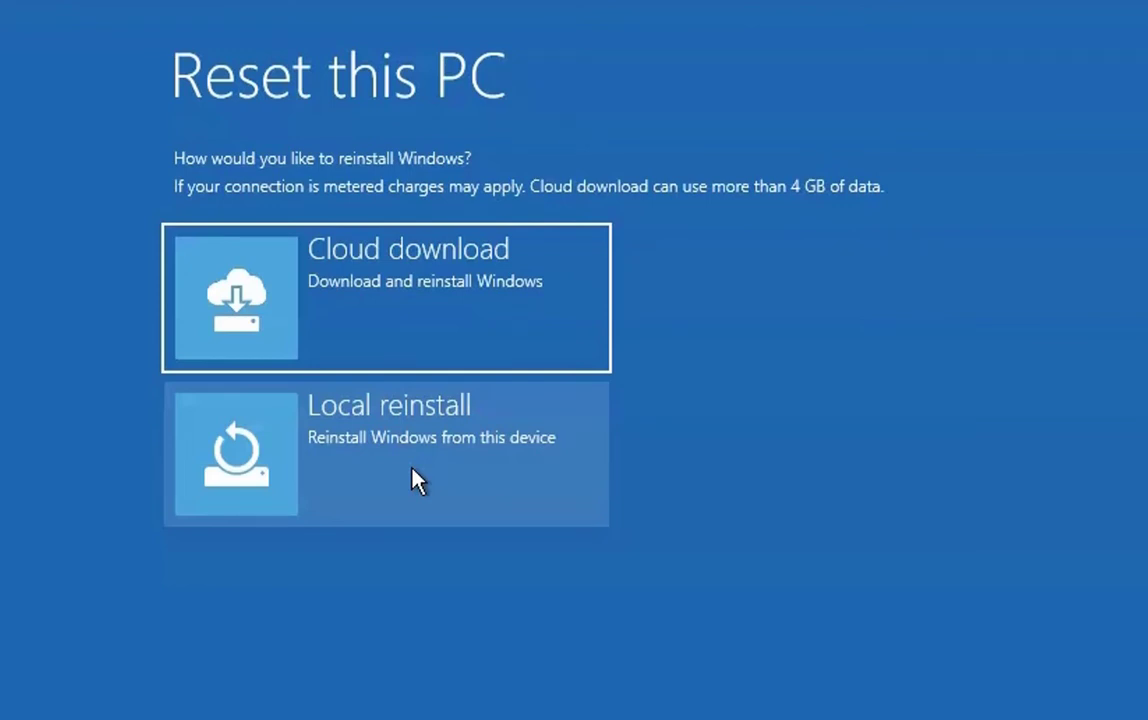
click(515, 333)
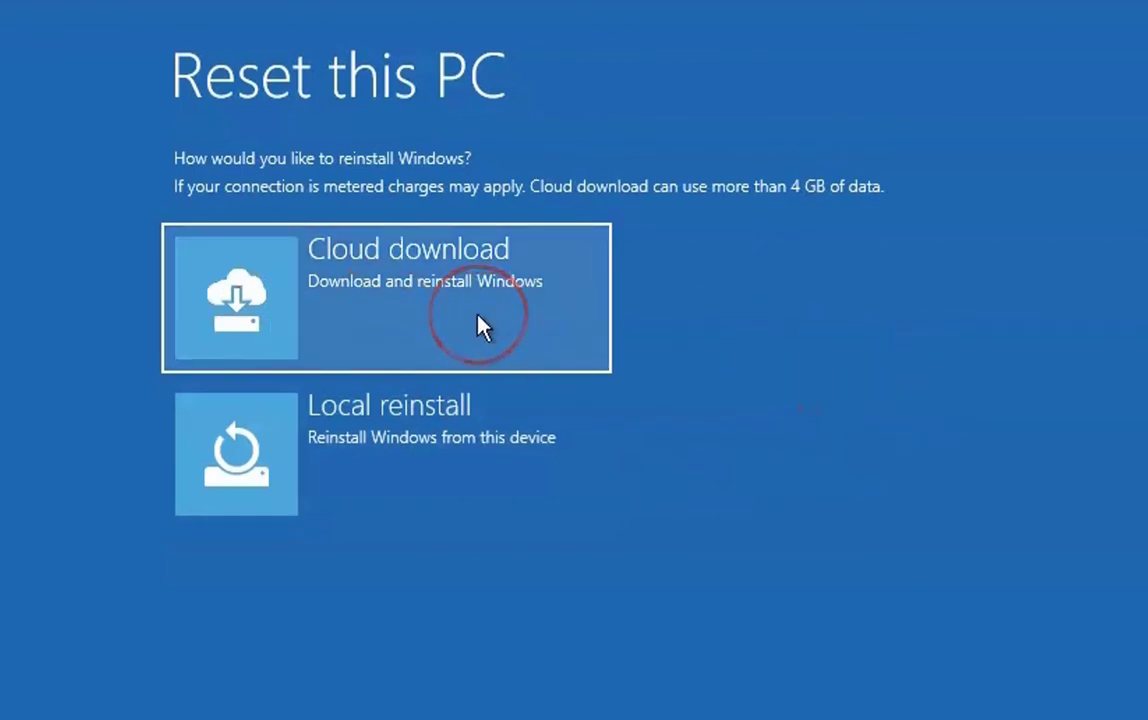
click(764, 245)
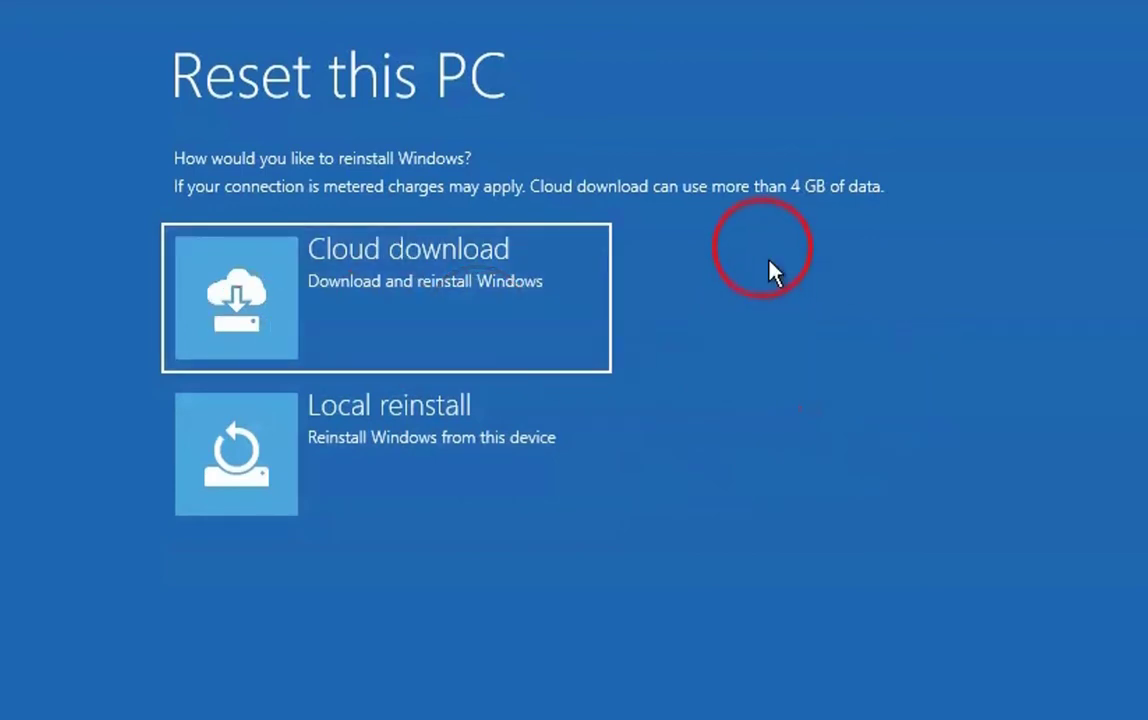
click(315, 304)
click(466, 125)
click(390, 322)
click(405, 105)
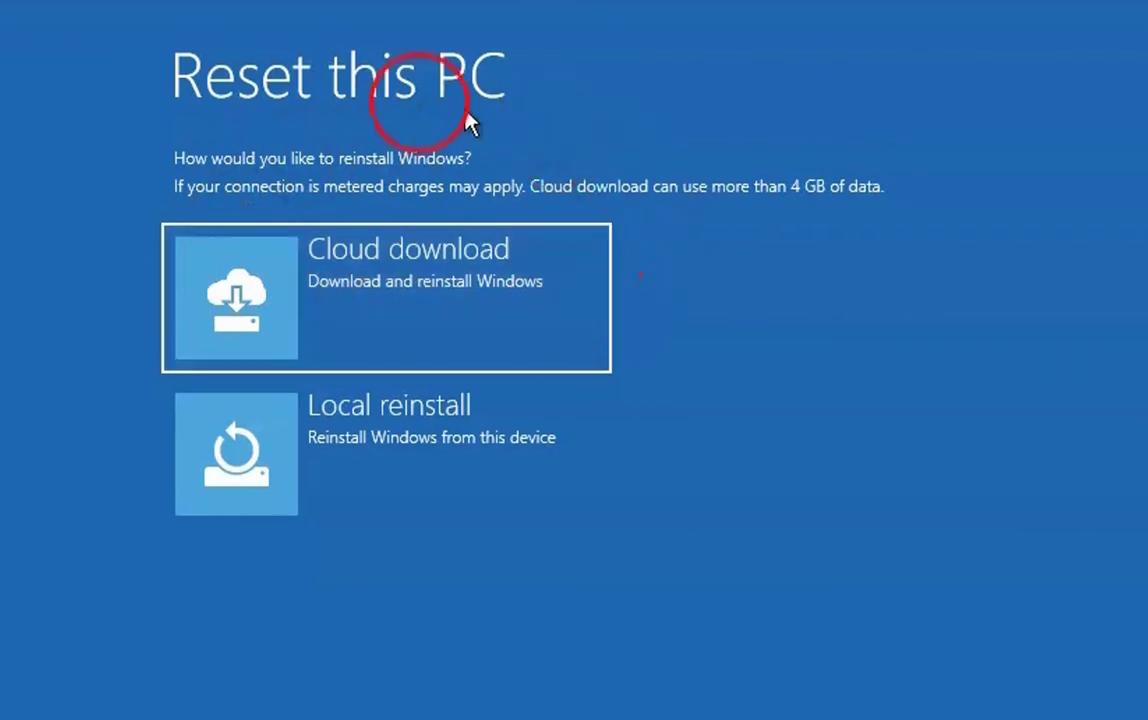
click(230, 287)
click(476, 145)
click(585, 358)
click(644, 247)
click(223, 290)
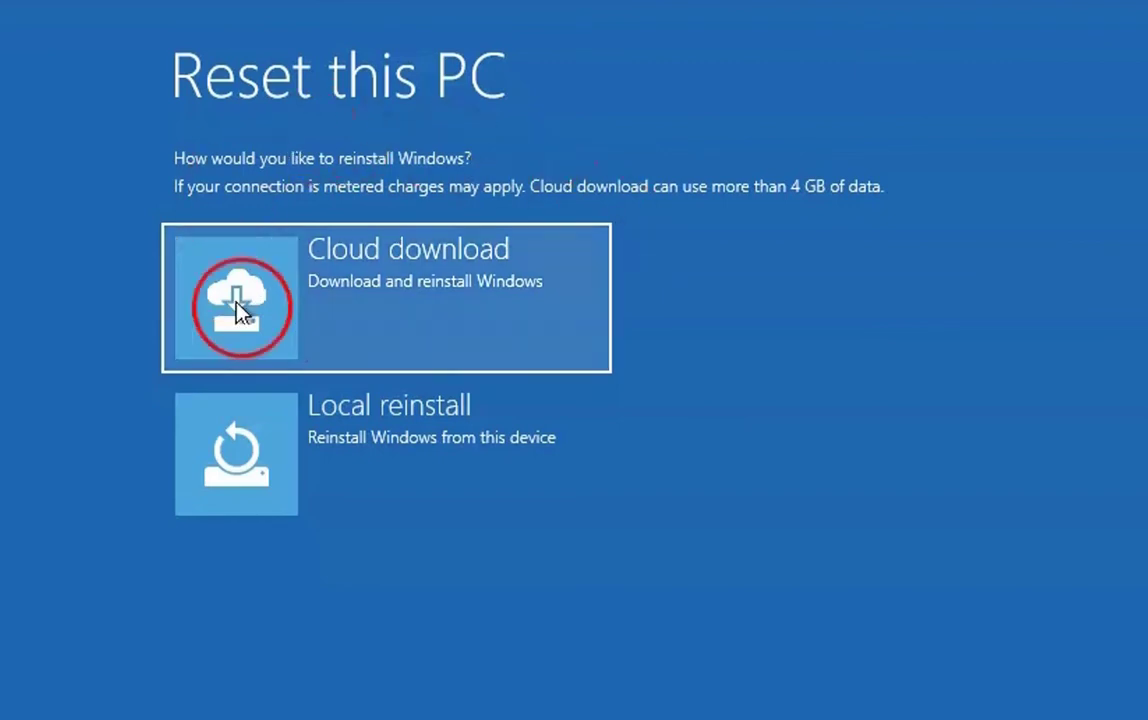
click(219, 247)
click(528, 266)
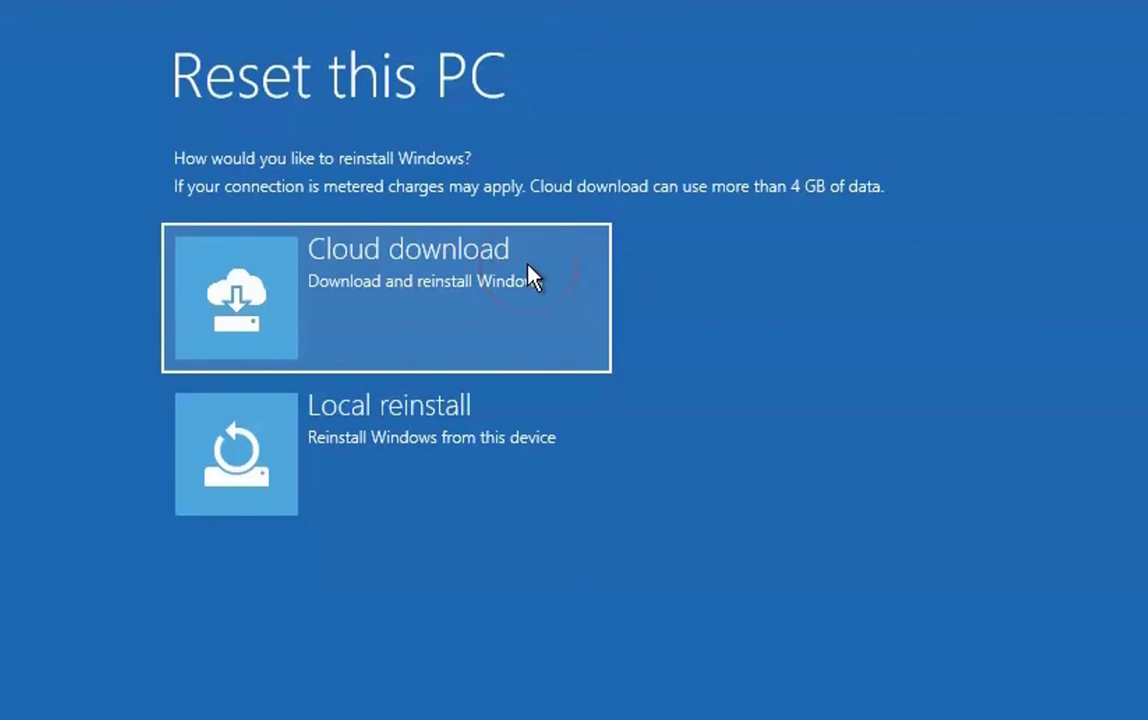
click(215, 290)
click(741, 320)
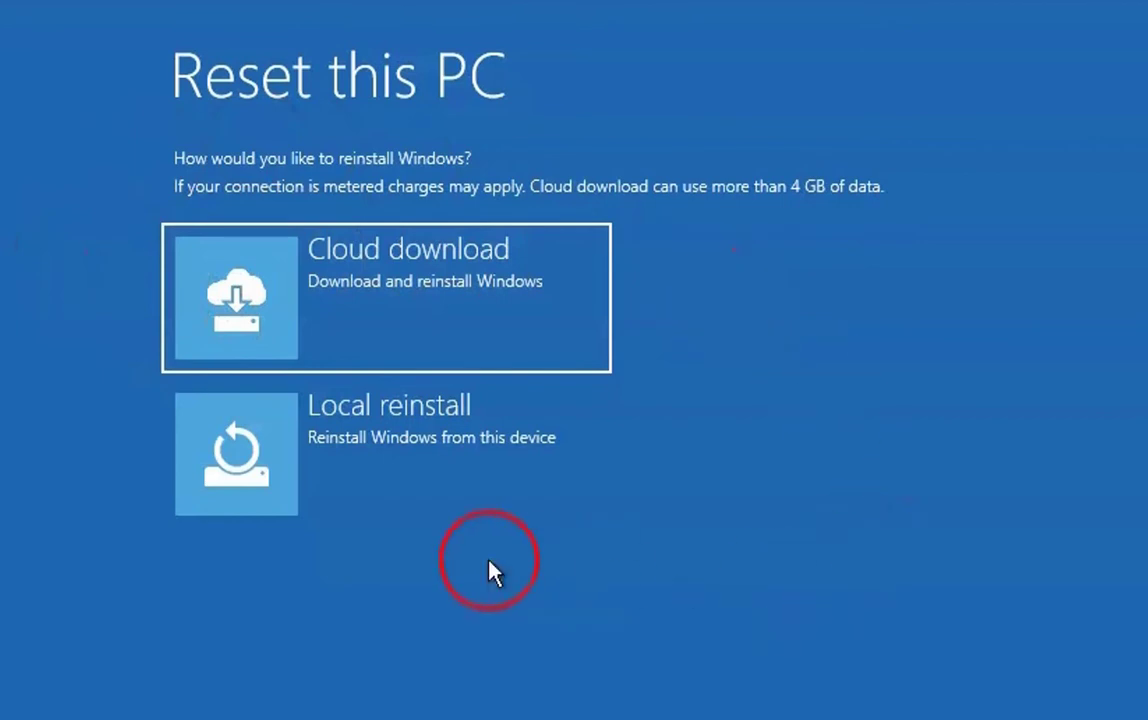
Choose Local reinstall and start the reset of the PC.
click(445, 460)
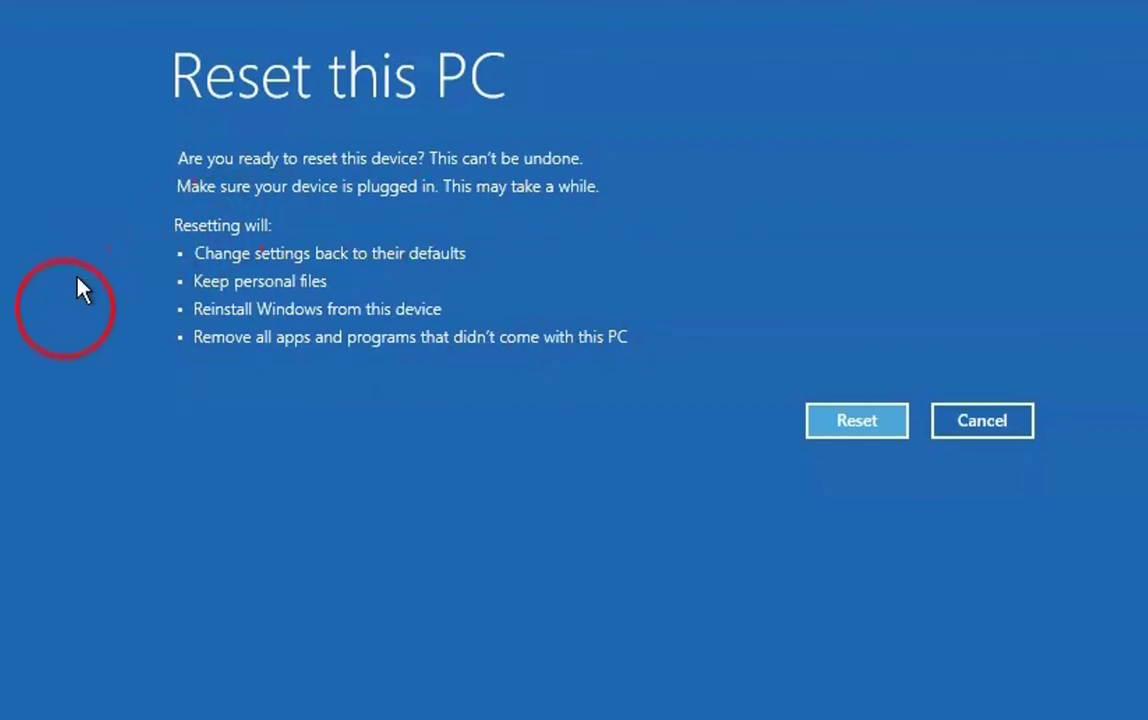
click(898, 424)
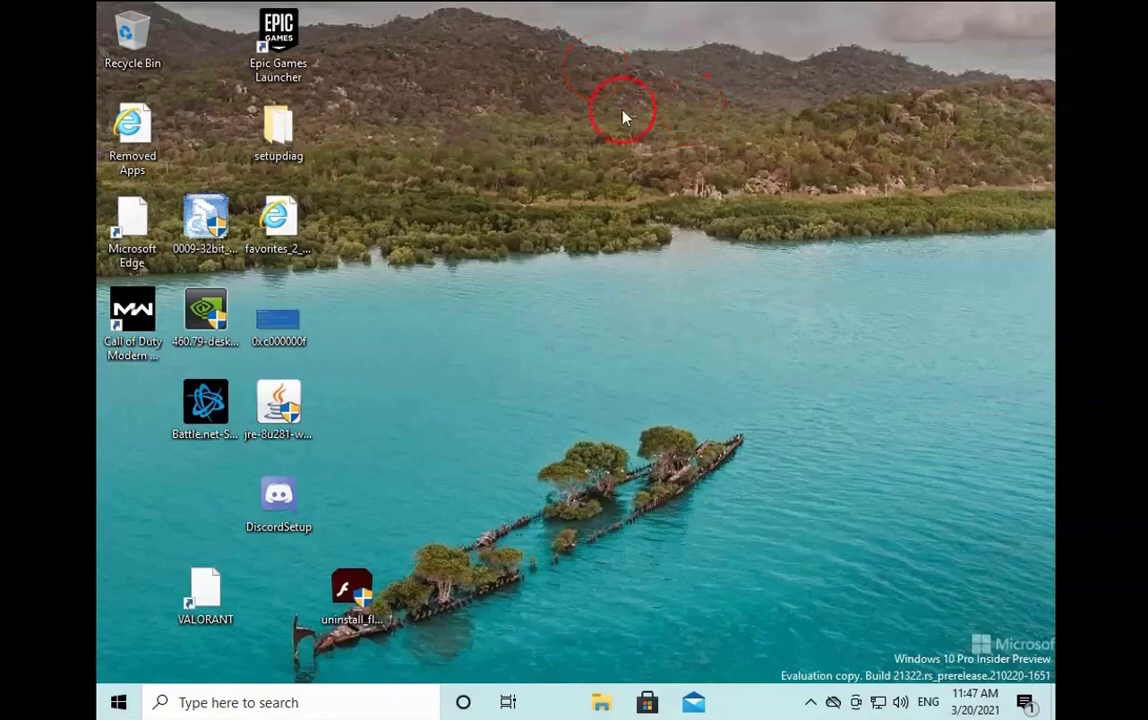
Check the VALORANT shortcut and the jre-8u281 Java installer on the desktop.
click(195, 596)
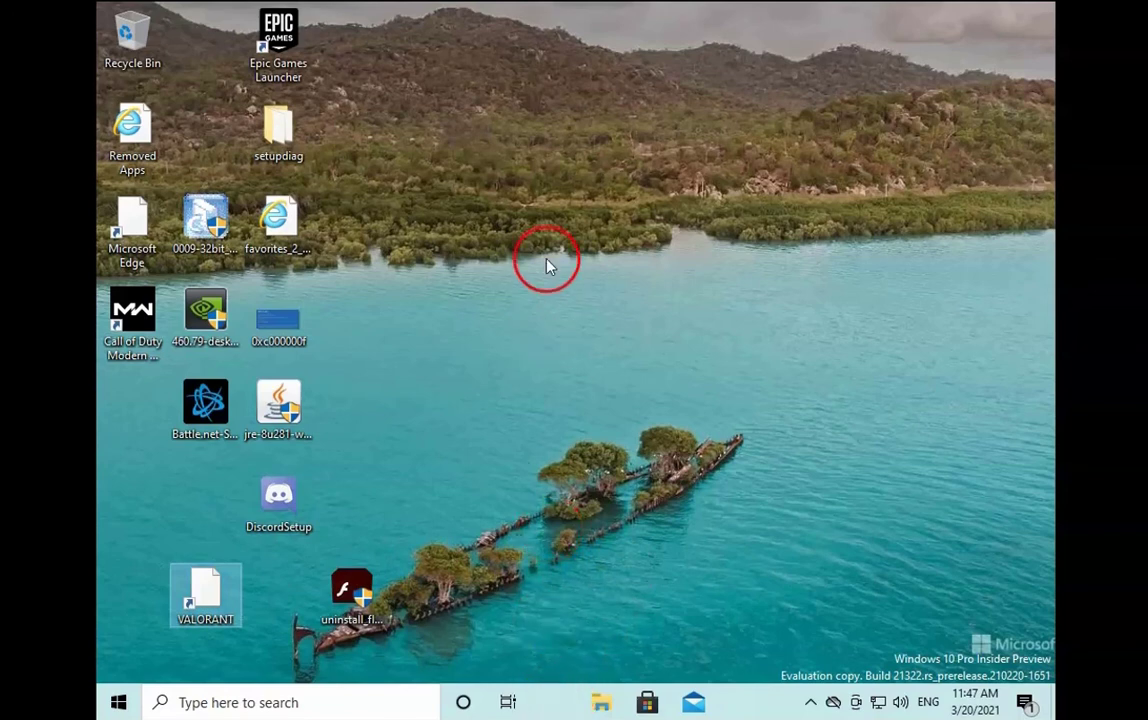
click(465, 190)
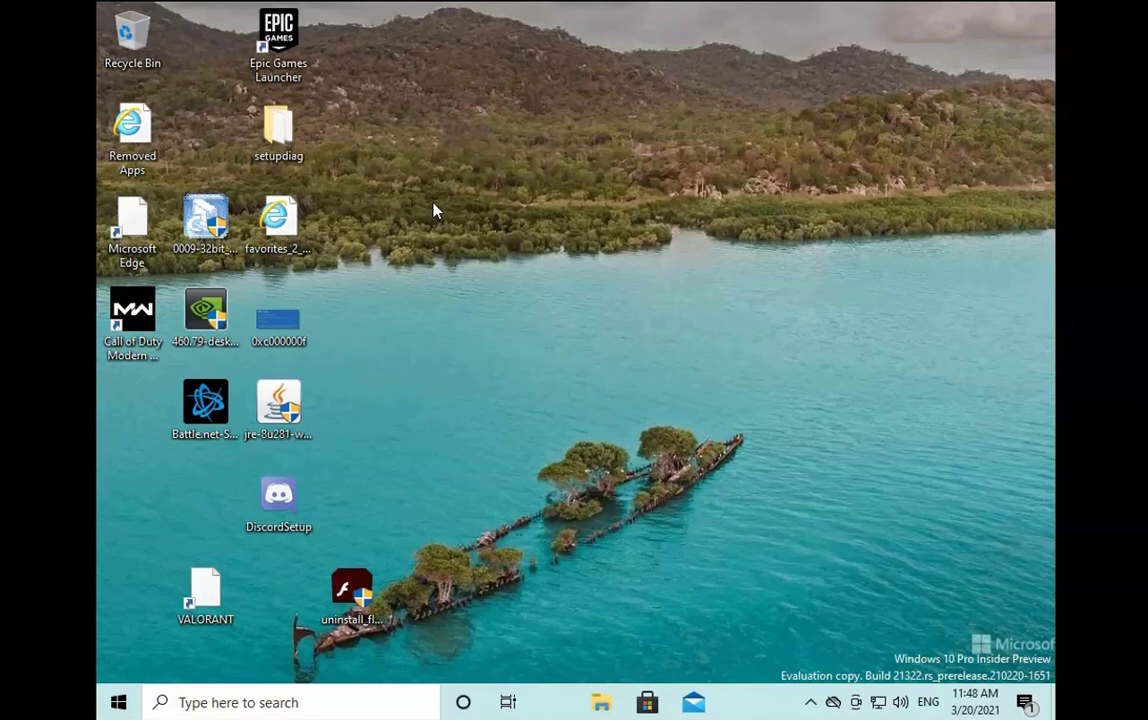
click(285, 405)
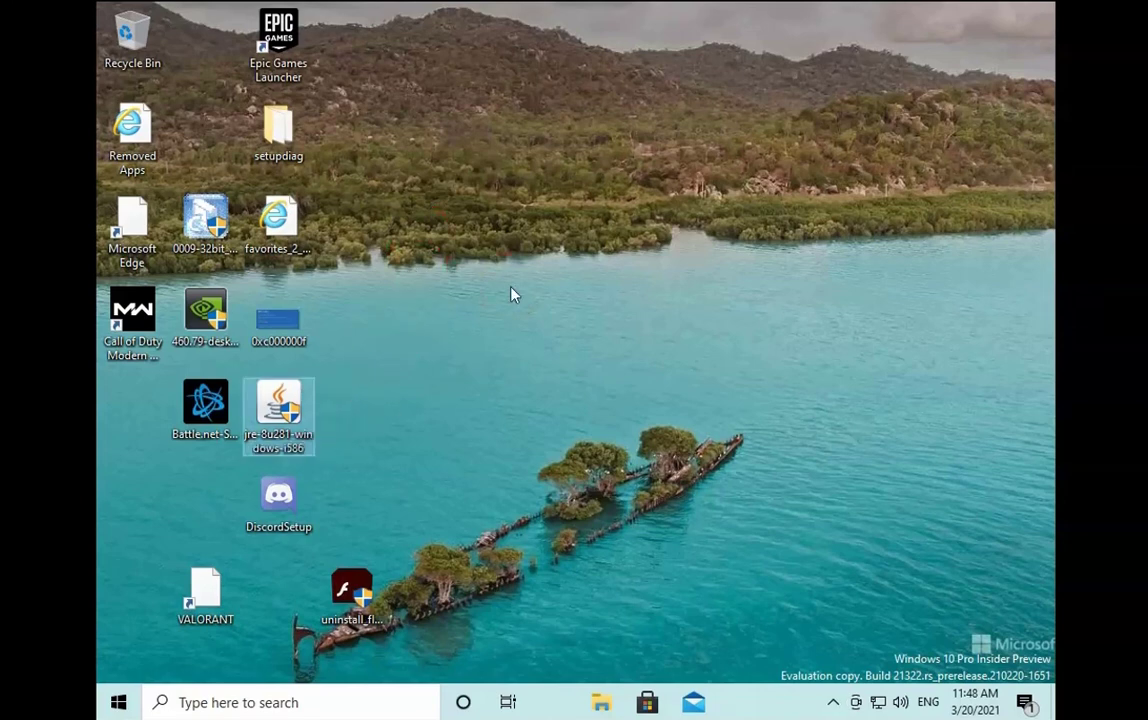